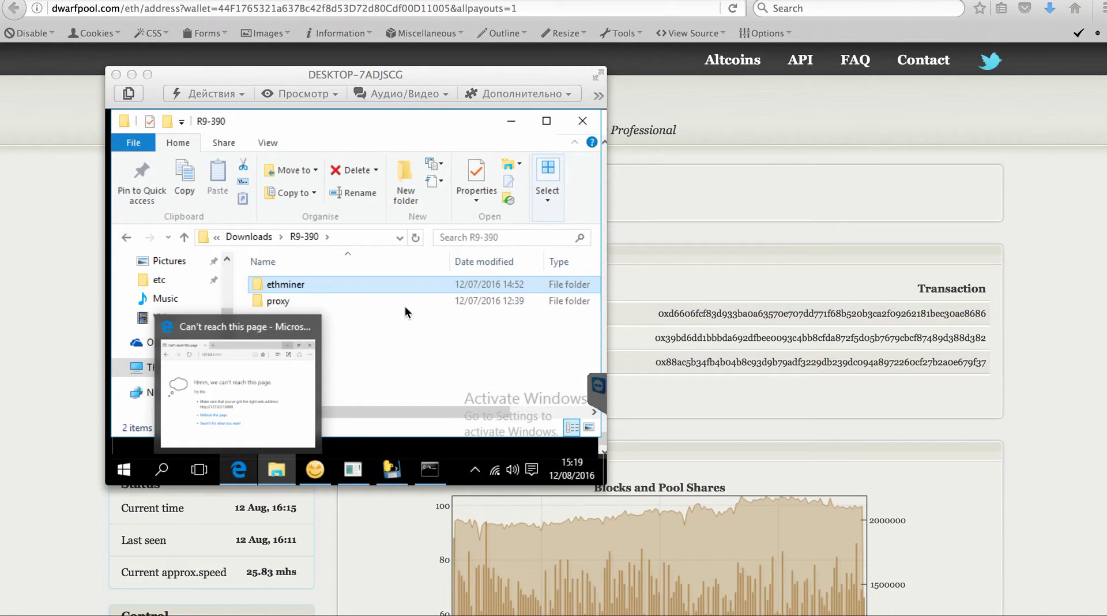
Step: Focus the remote session and bring up NiceHash Miner, CPU-mining lyra2re at 0.319 MH/s
left_click(422, 307)
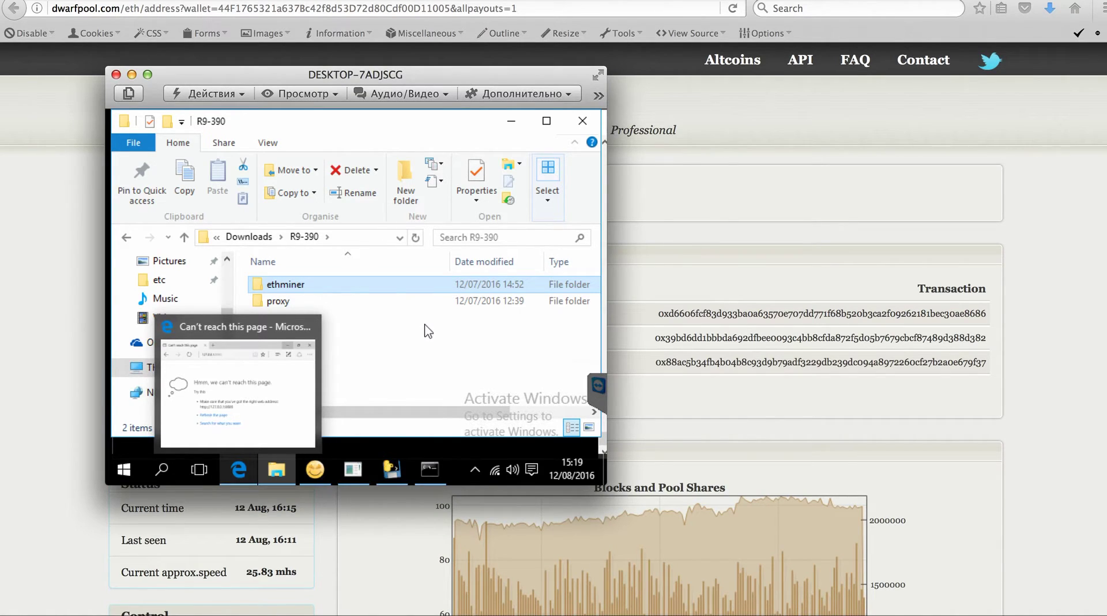
left_click(316, 470)
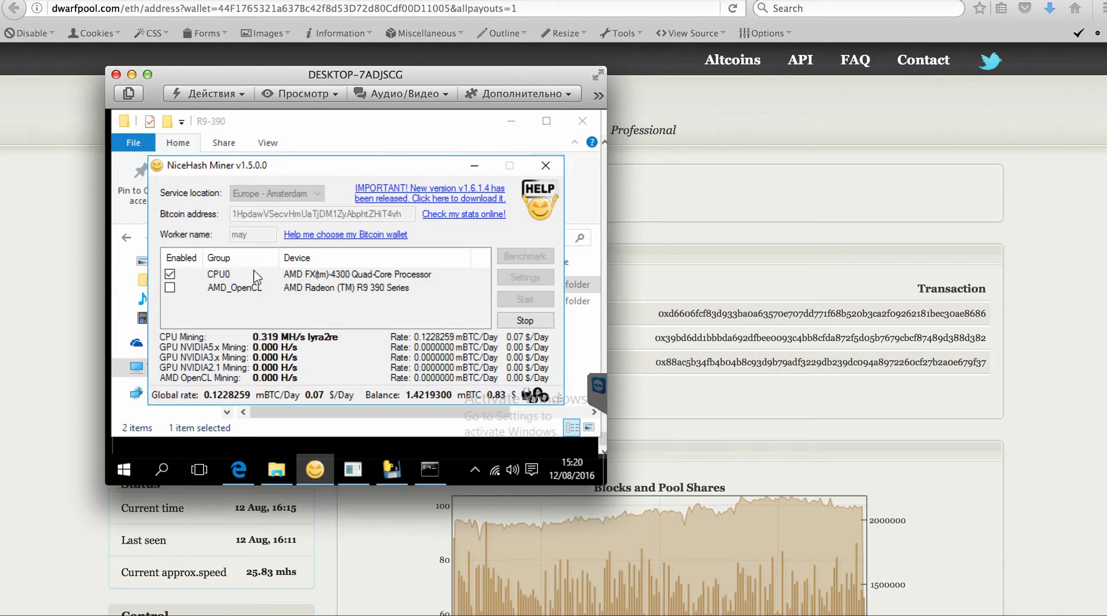
Step: Check the cpuminer console's accepted shares, minimise it, and hide the TeamViewer window
left_click(353, 470)
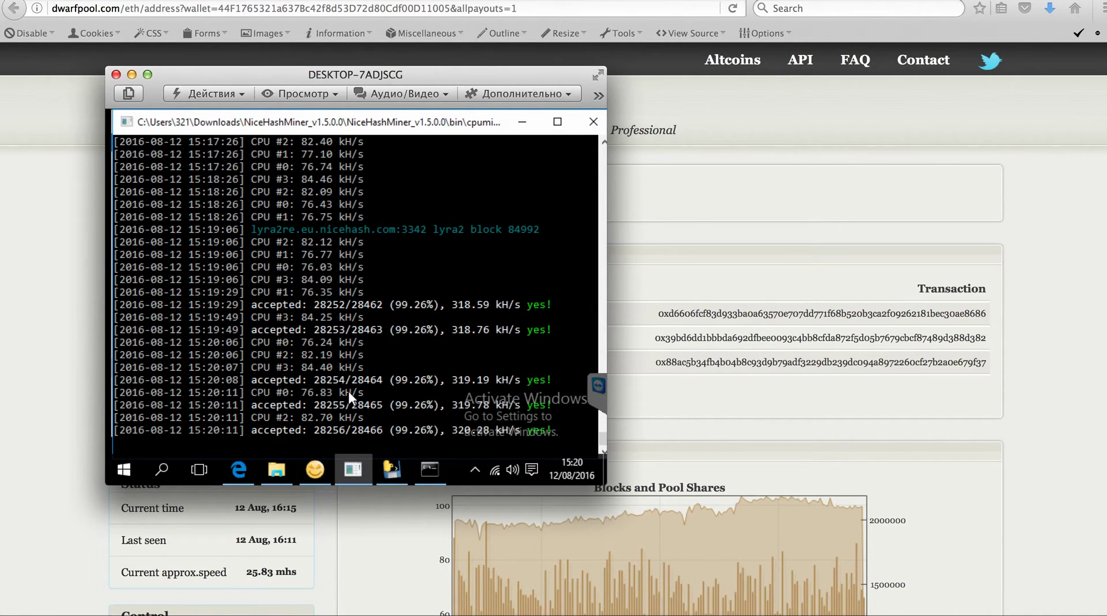
left_click(524, 121)
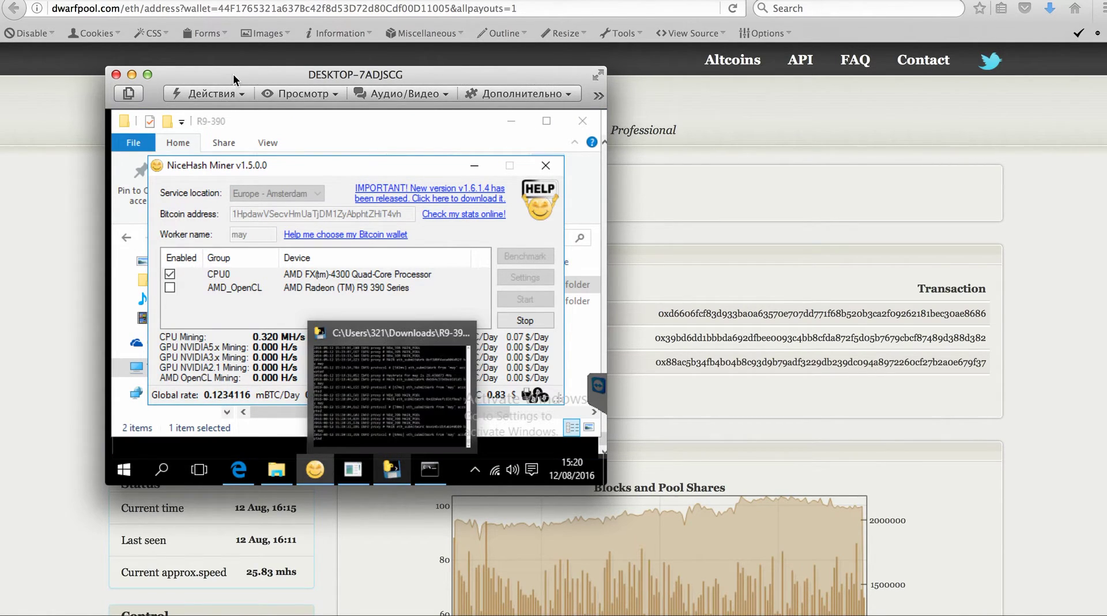
key("super+h")
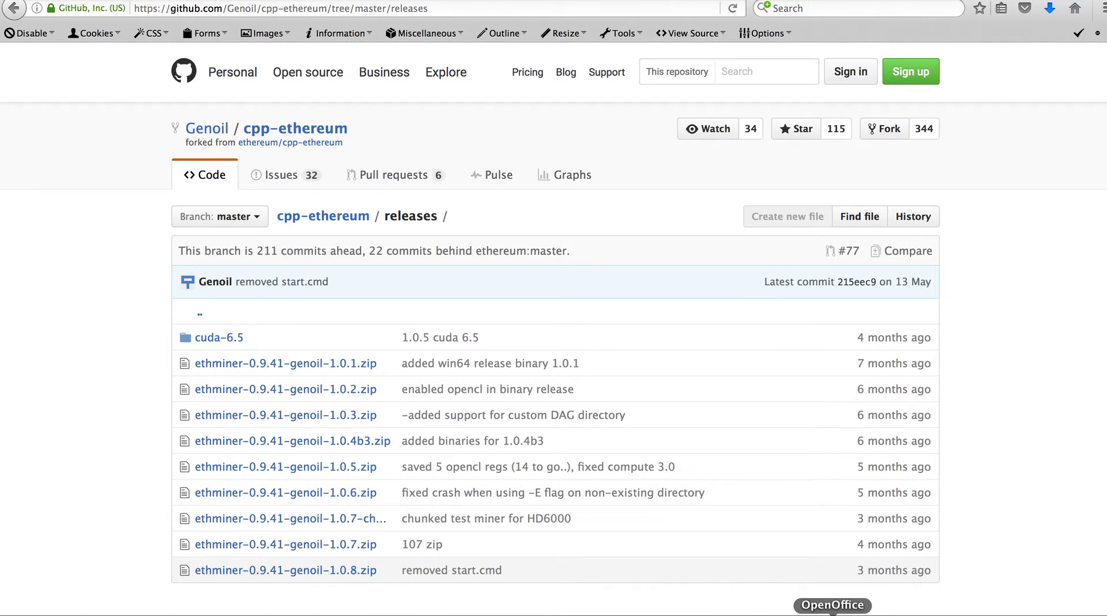
Step: Restore the remote session over the releases page and minimise TeamViewer's main and contacts panels
left_click(642, 613)
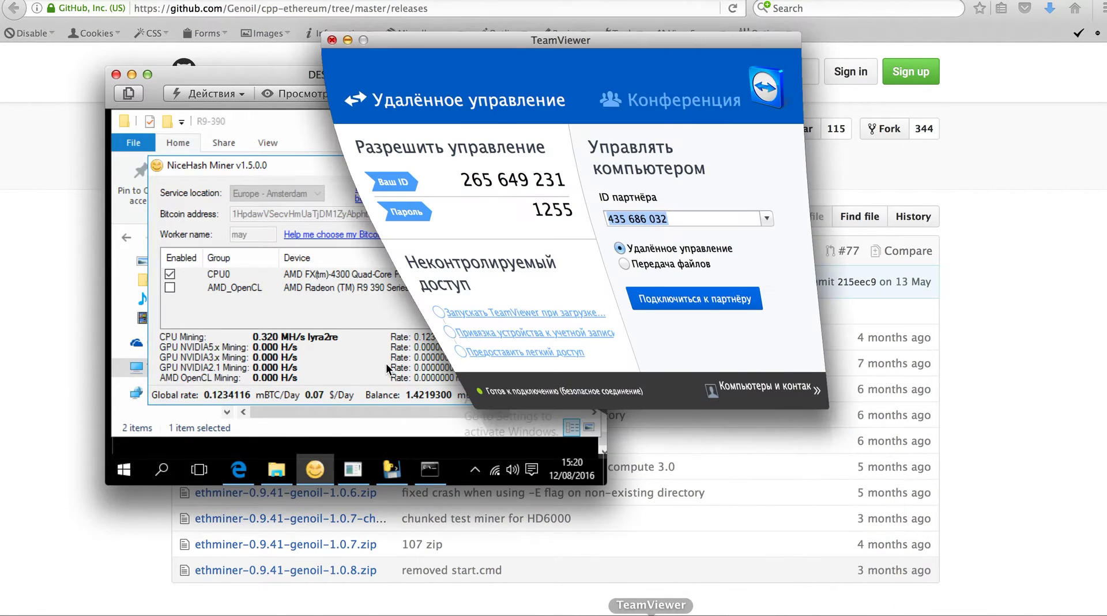
left_click(347, 39)
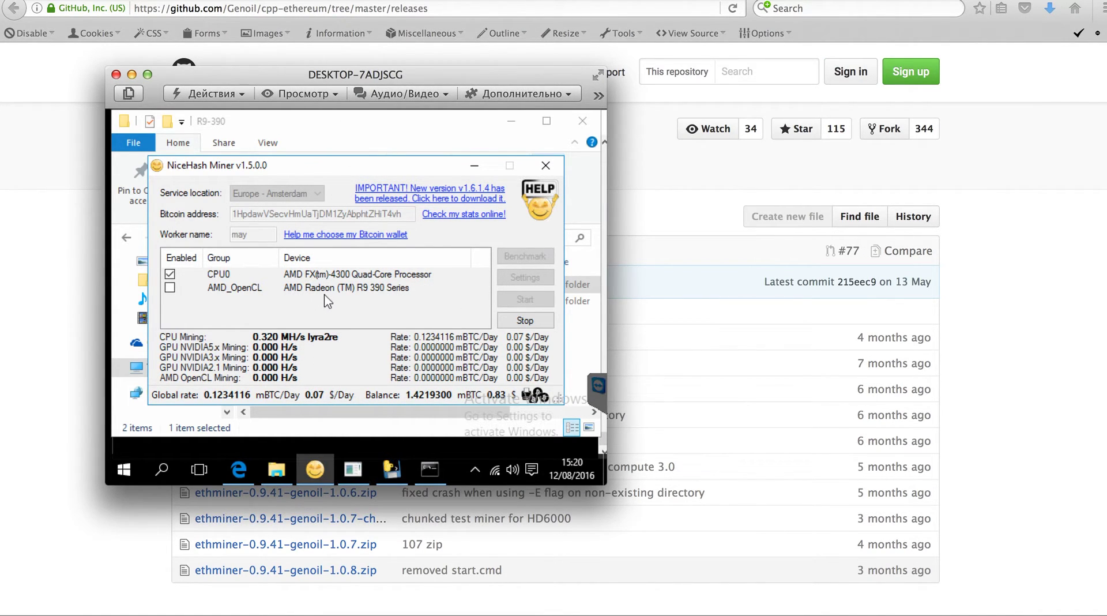
Step: Inspect the ethminer and eth-proxy consoles, then minimise both along with NiceHash Miner
left_click(429, 469)
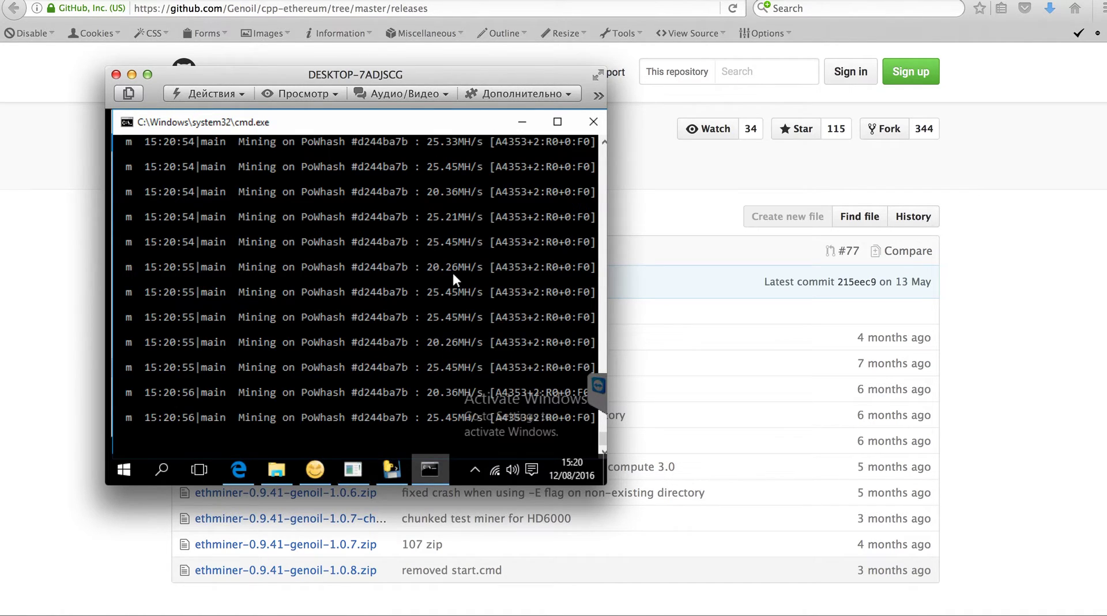
left_click(393, 469)
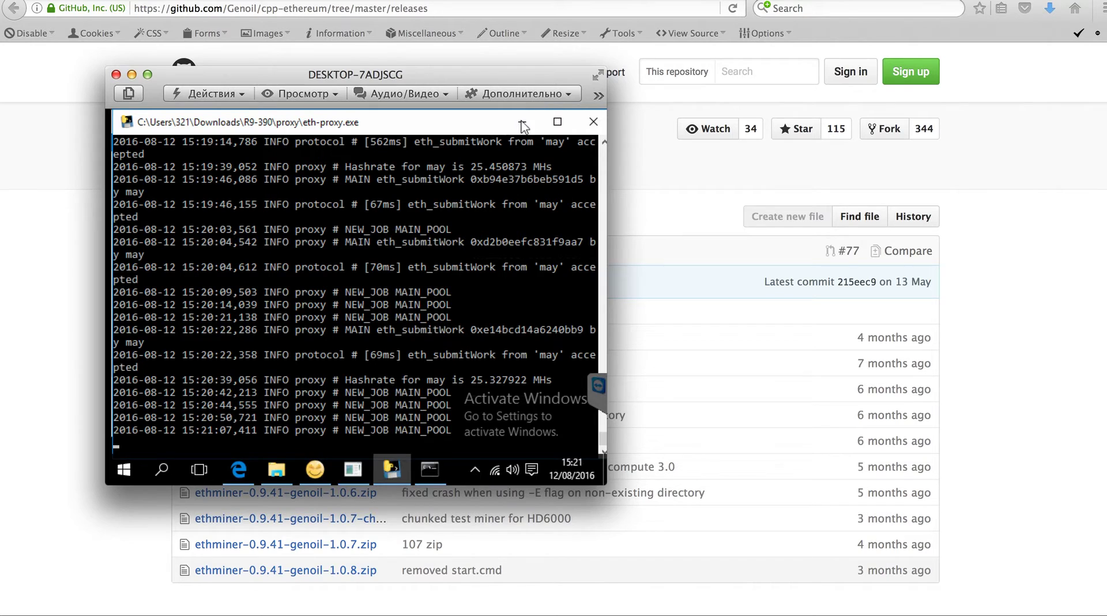
left_click(523, 124)
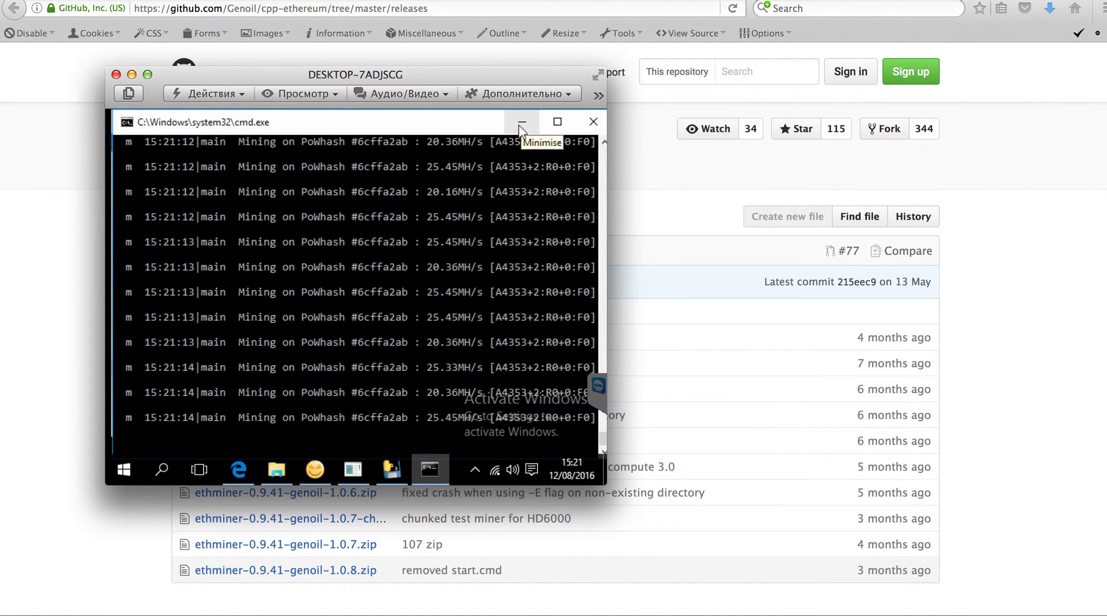
left_click(521, 127)
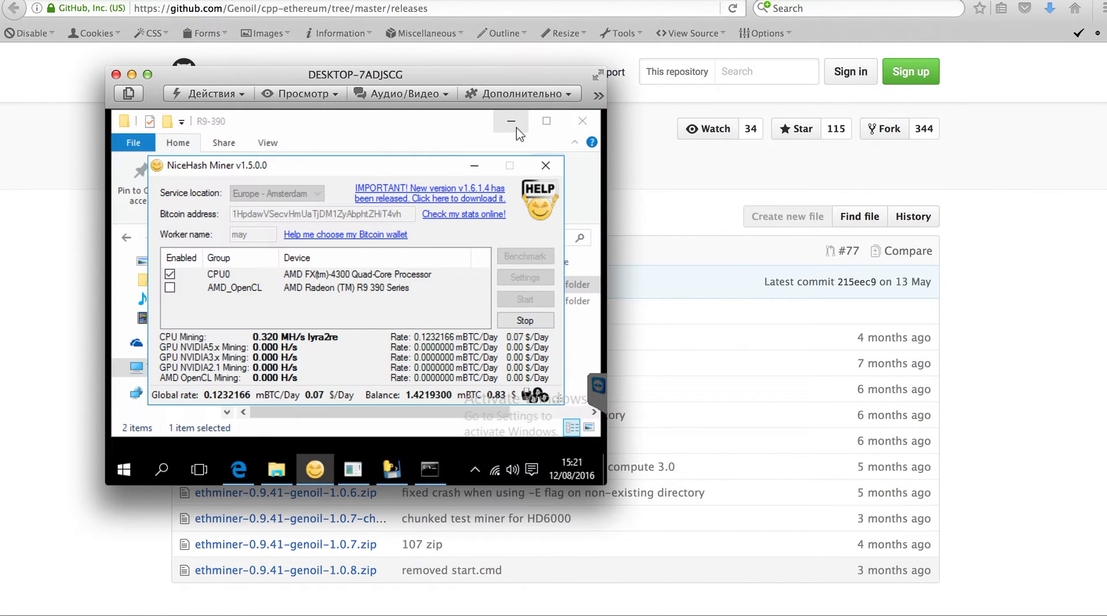
left_click(521, 138)
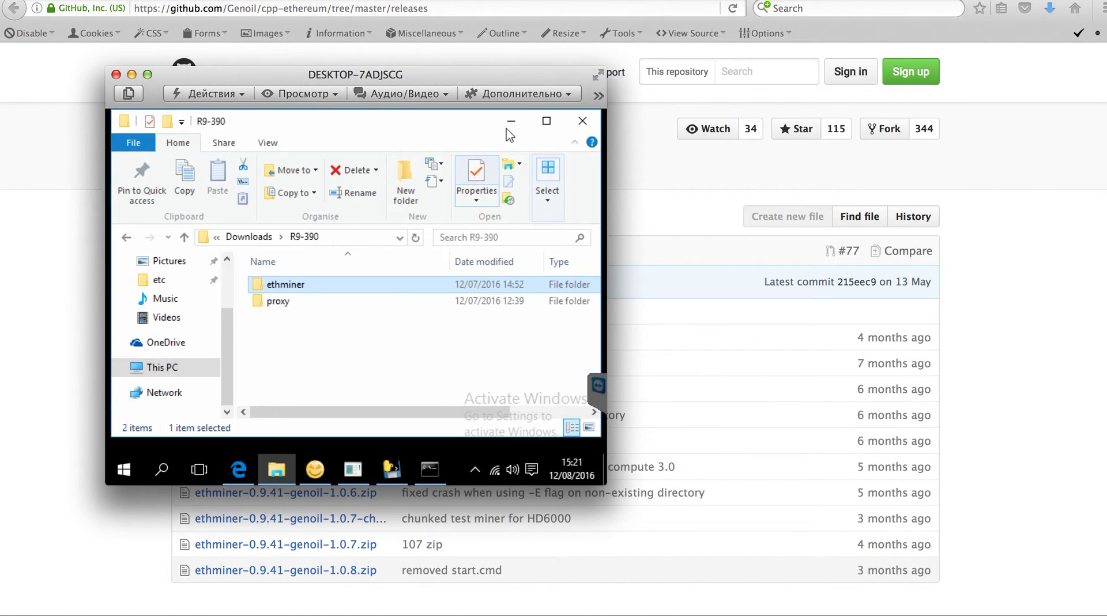
Step: Reload 127.0.0.1:8080 in remote Edge and highlight the proxy's connected Dwarfpool server lines
left_click(511, 121)
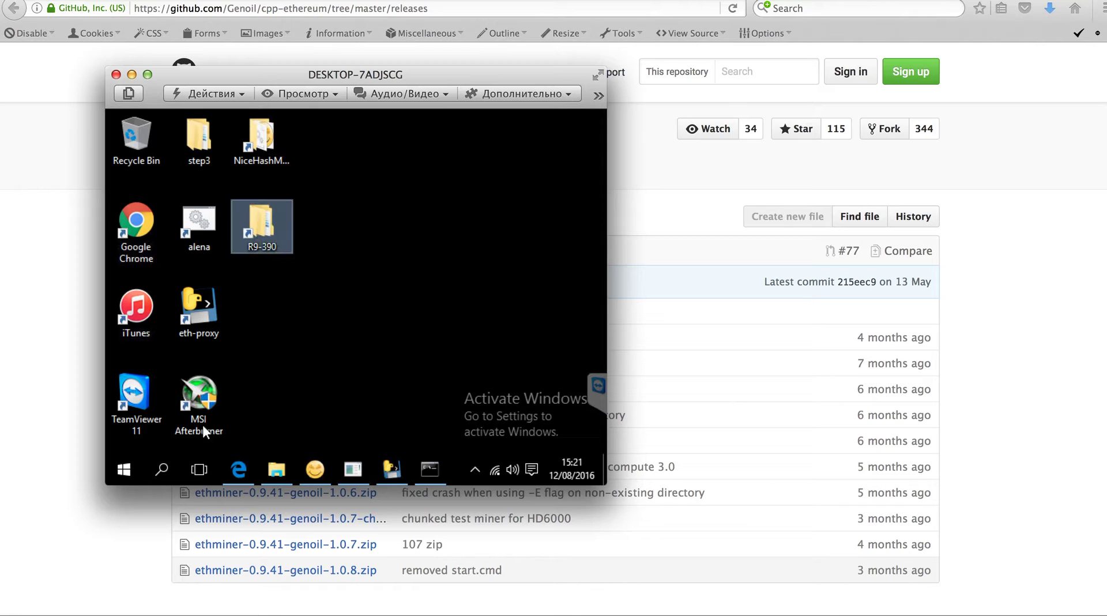
left_click(236, 470)
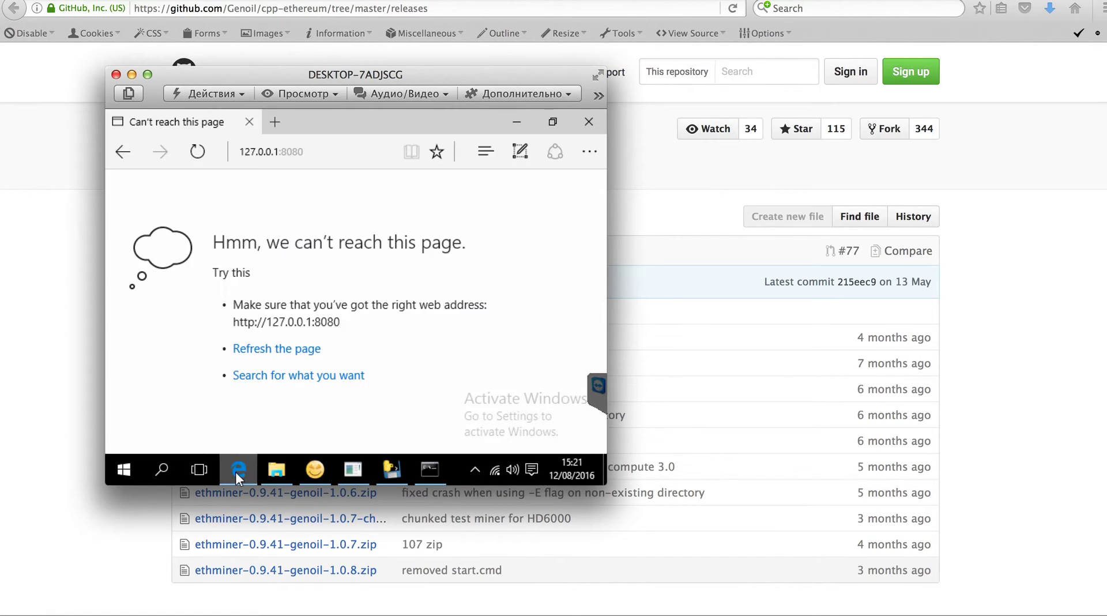
left_click(317, 154)
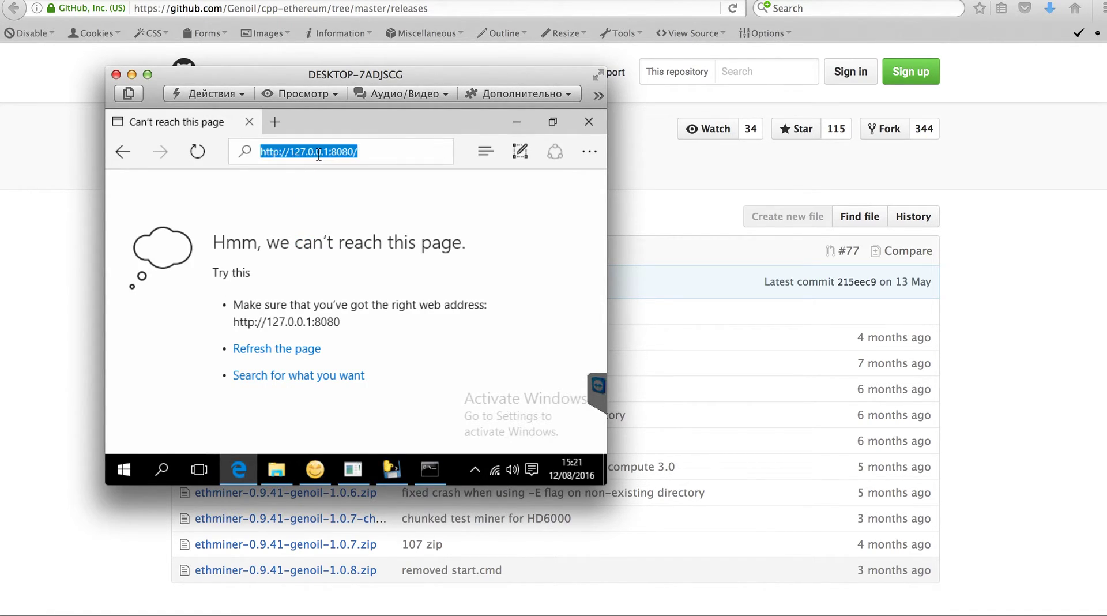
left_click(364, 152)
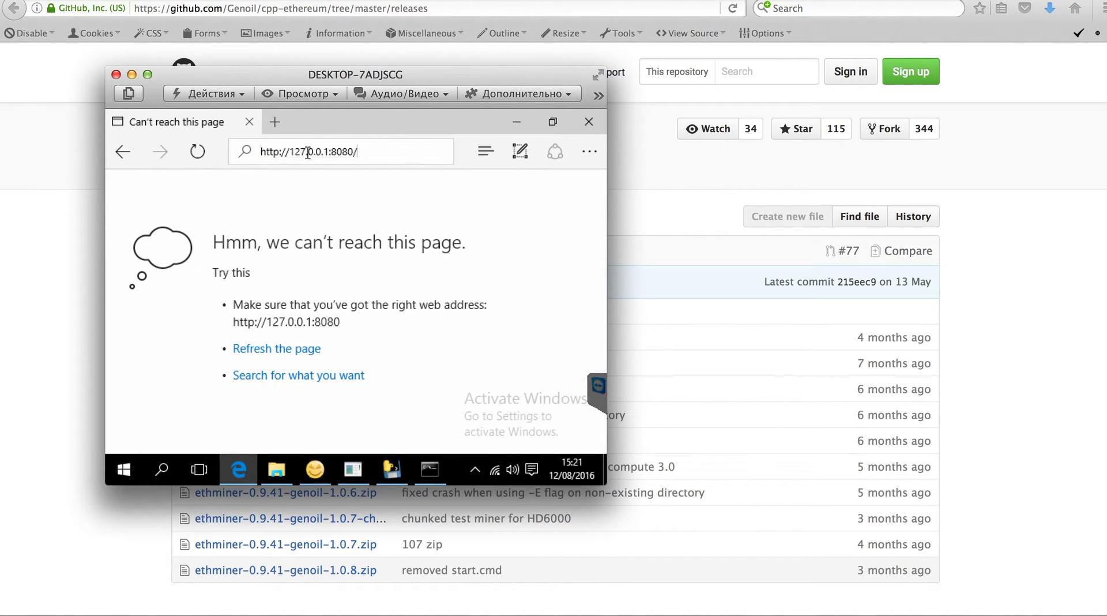
left_click(328, 151)
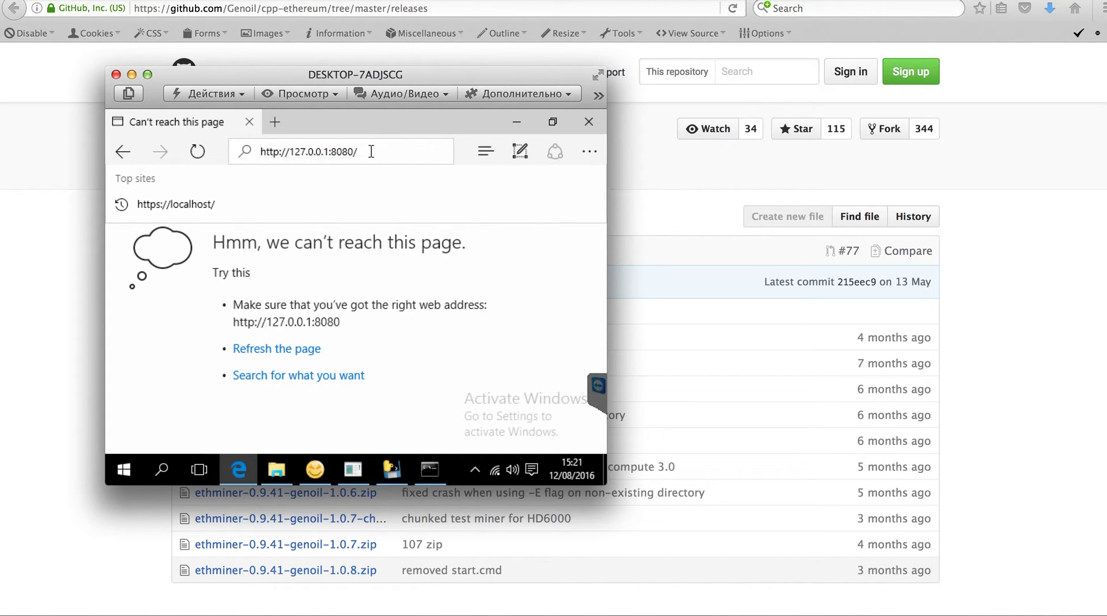
key("Return")
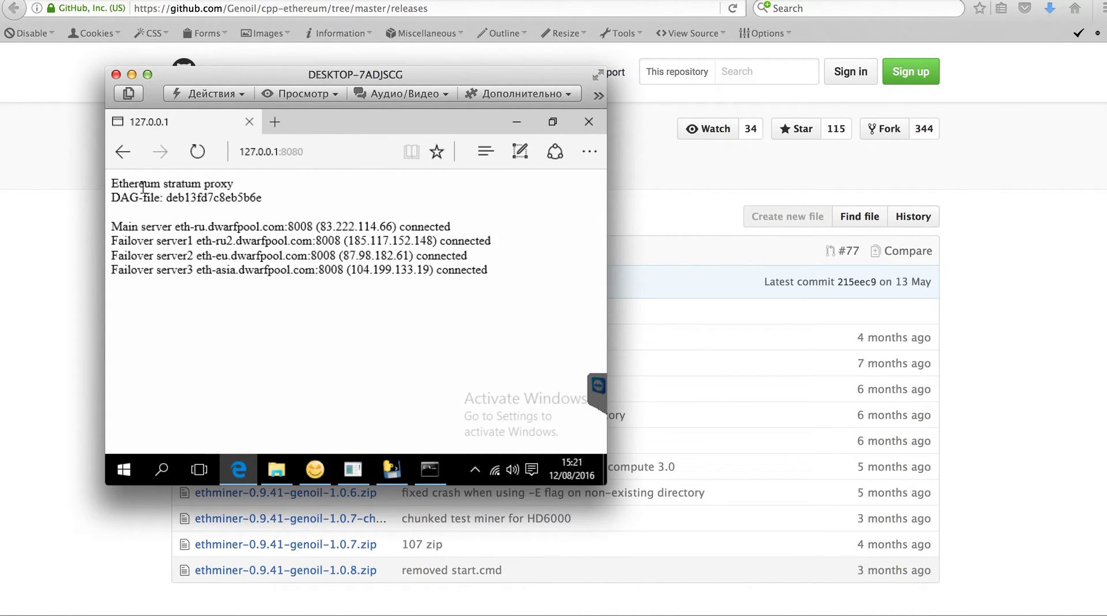
left_click_drag(111, 184, 493, 270)
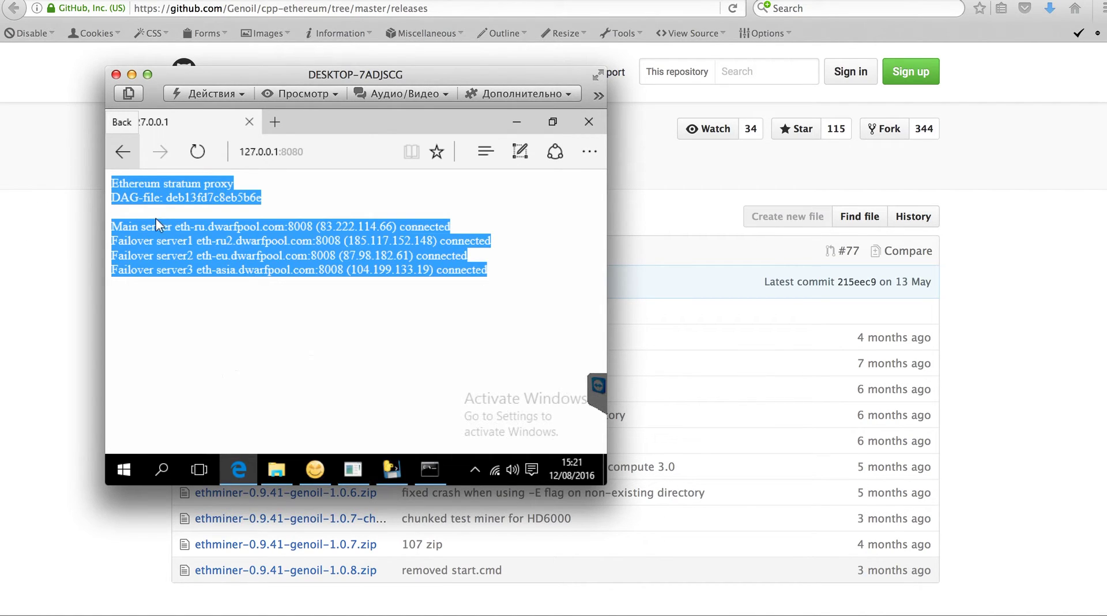
Step: Restore NiceHash Miner, then view the NiceHash stats page showing Lyra2RE at 0.36 MH/s
left_click(318, 482)
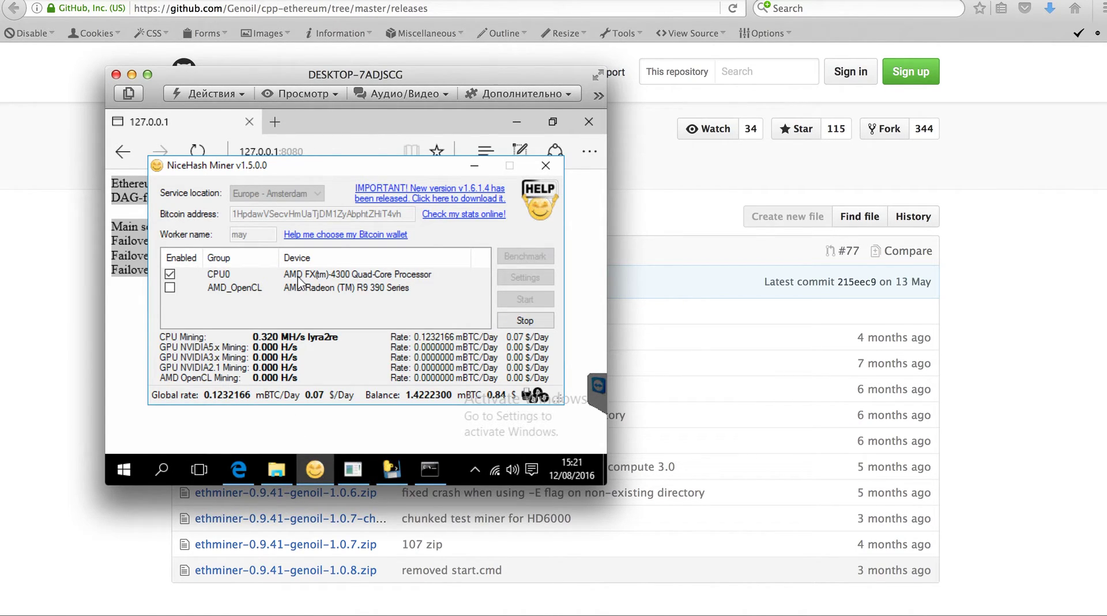
left_click(302, 611)
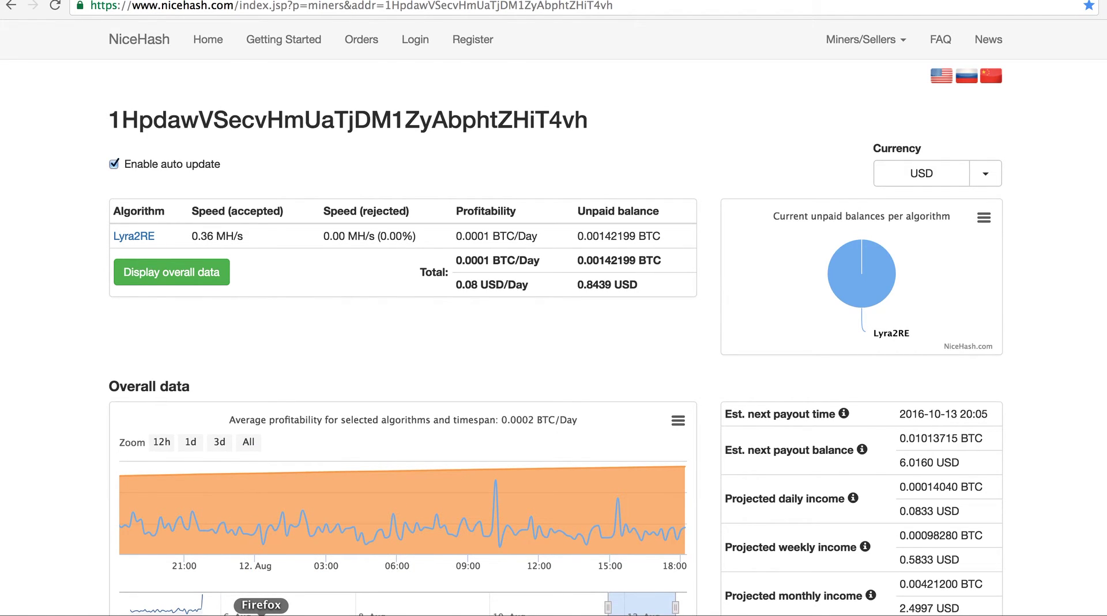
Step: In Firefox, select the Dwarfpool worker's 23.15 calculated and 25.83 MH/s sent hashrates
left_click(261, 613)
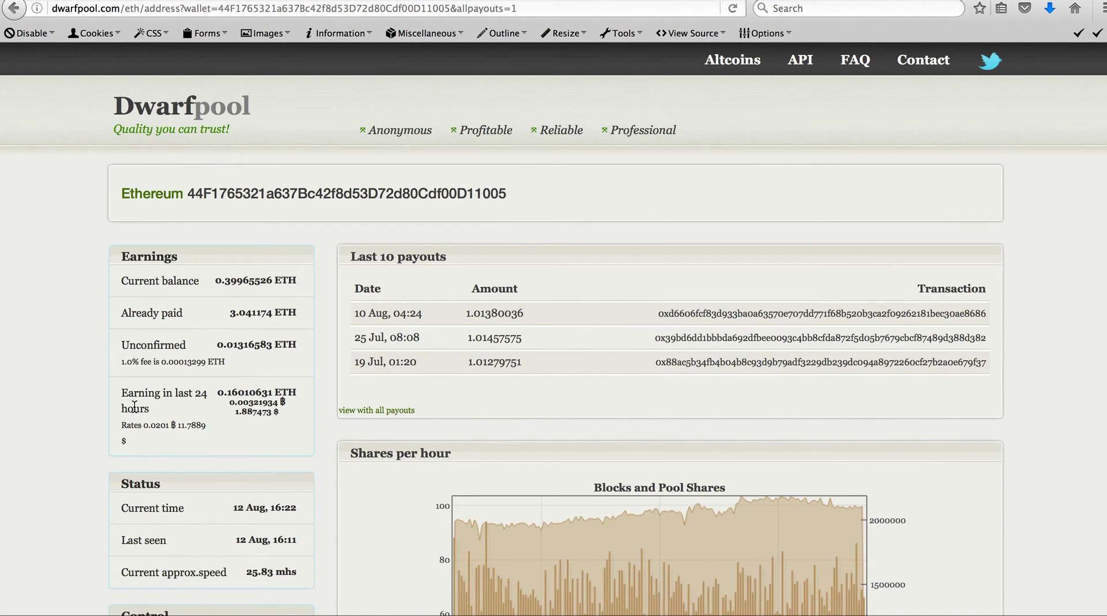
scroll(77, 406, "down", 10)
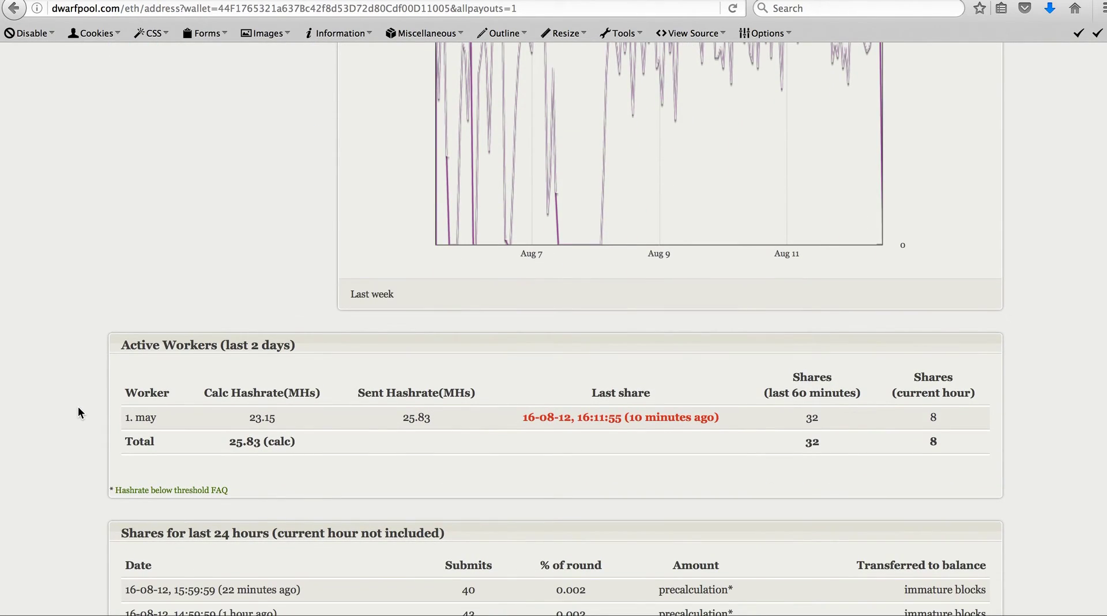
double_click(262, 417)
left_click_drag(405, 422, 432, 420)
scroll(431, 415, "down", 3)
scroll(431, 423, "up", 15)
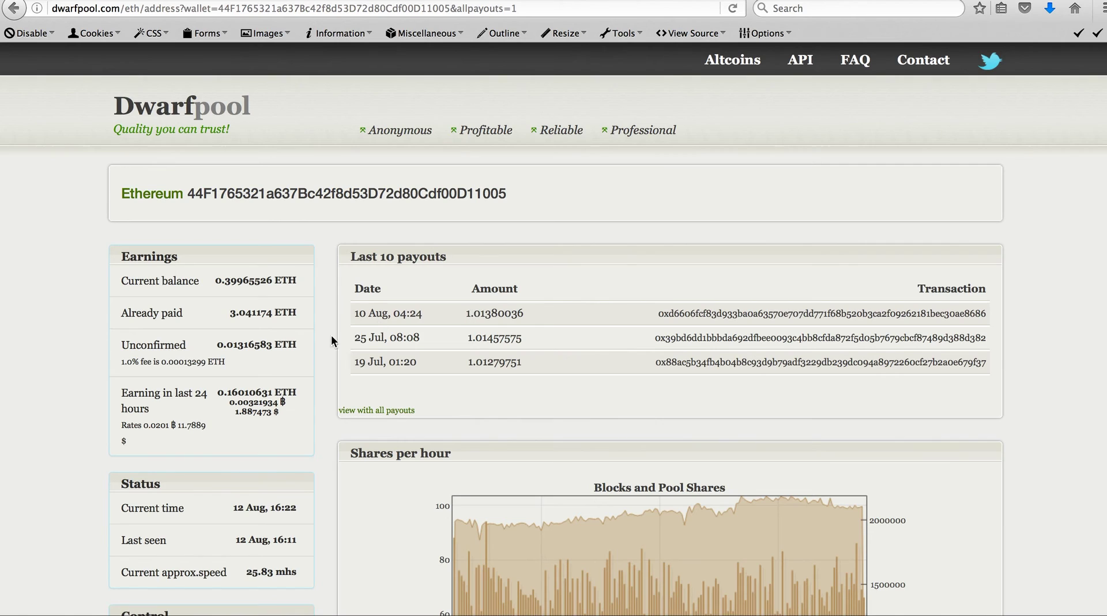
scroll(211, 418, "down", 5)
scroll(193, 433, "down", 7)
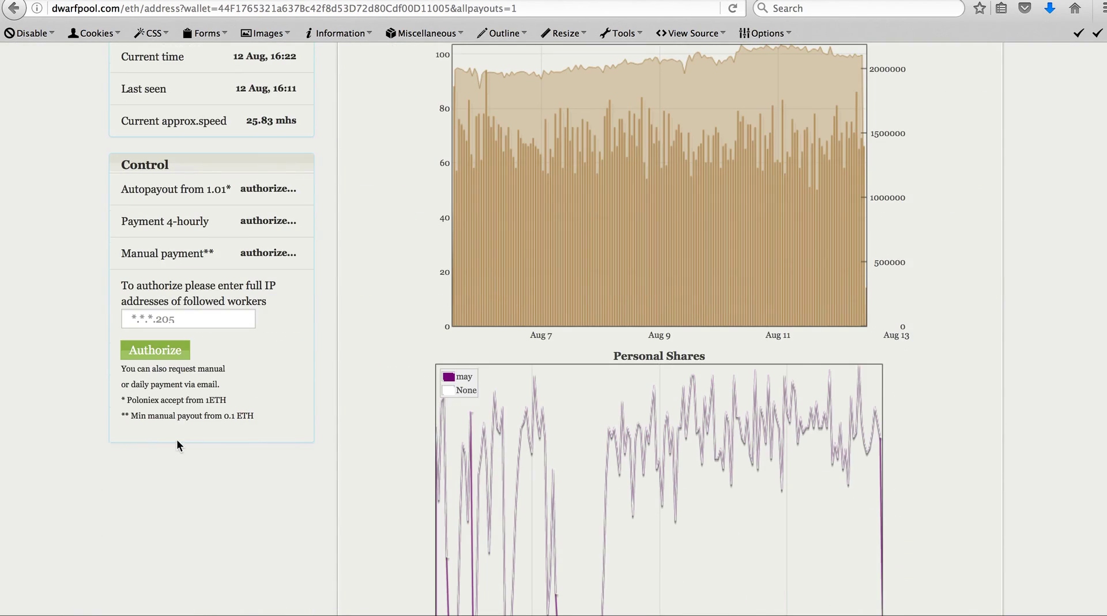
scroll(183, 328, "up", 3)
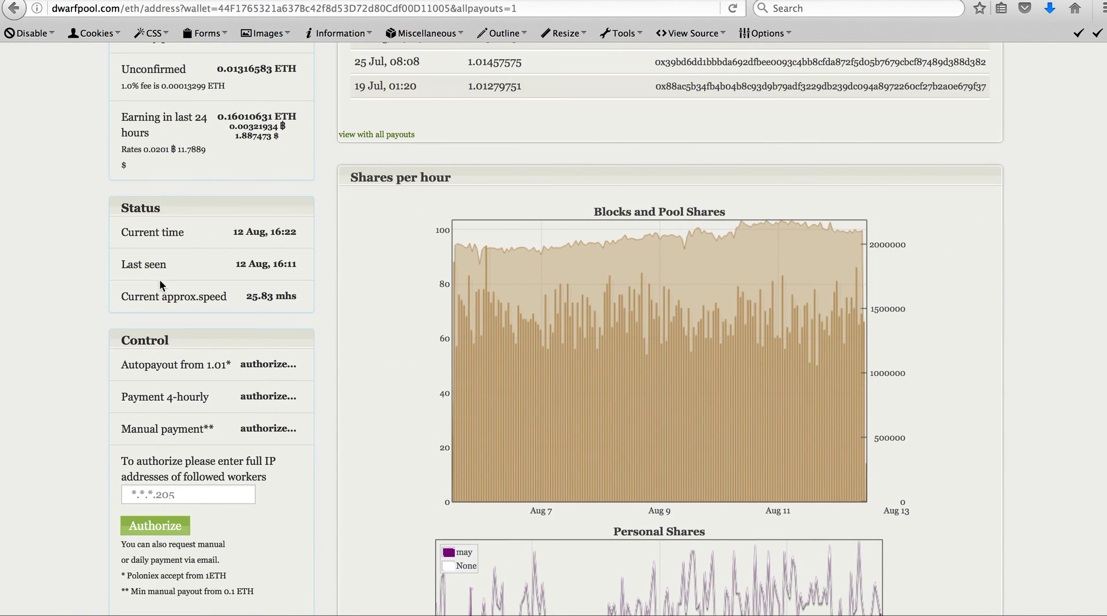